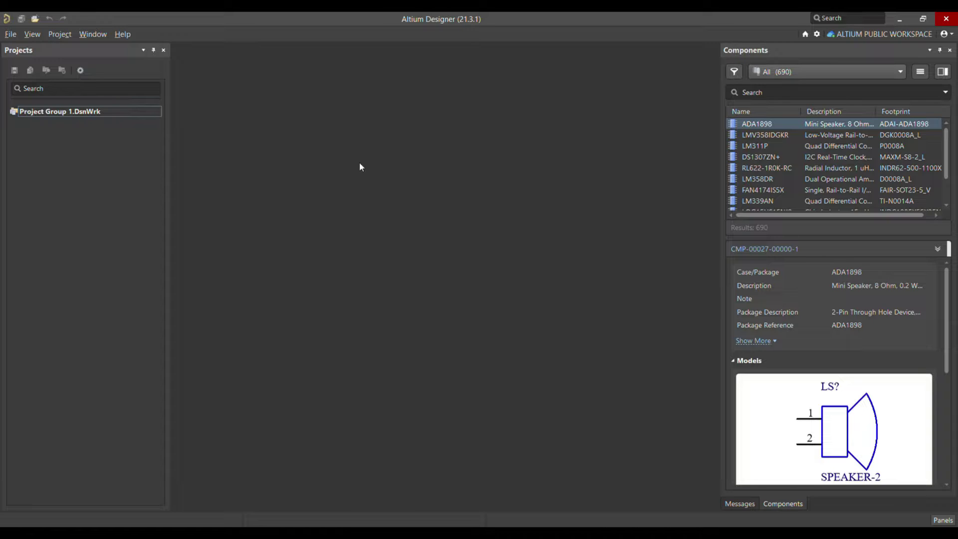
Step: Create a new Integrated_Library1.LibPkg integrated library package
left_click(11, 34)
mouse_move(29, 49)
mouse_move(145, 155)
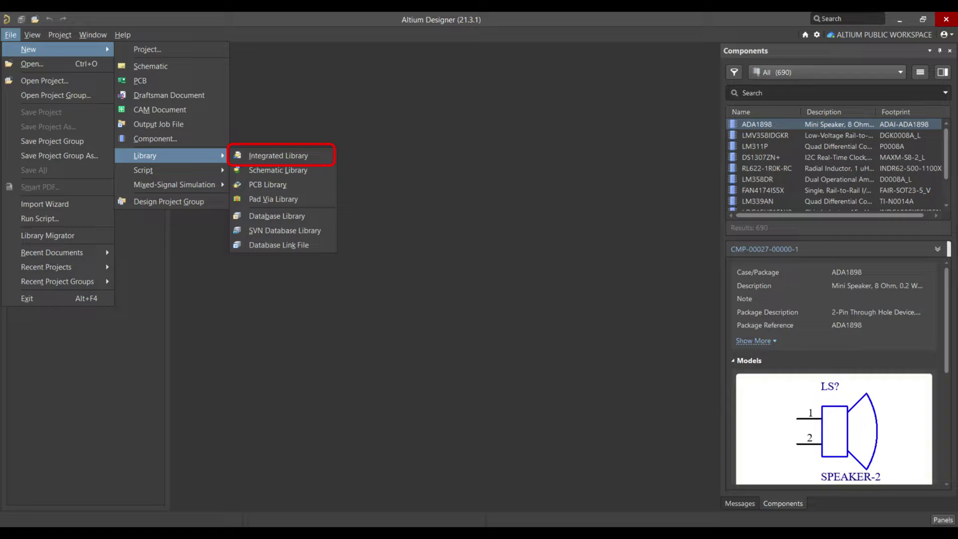
left_click(278, 156)
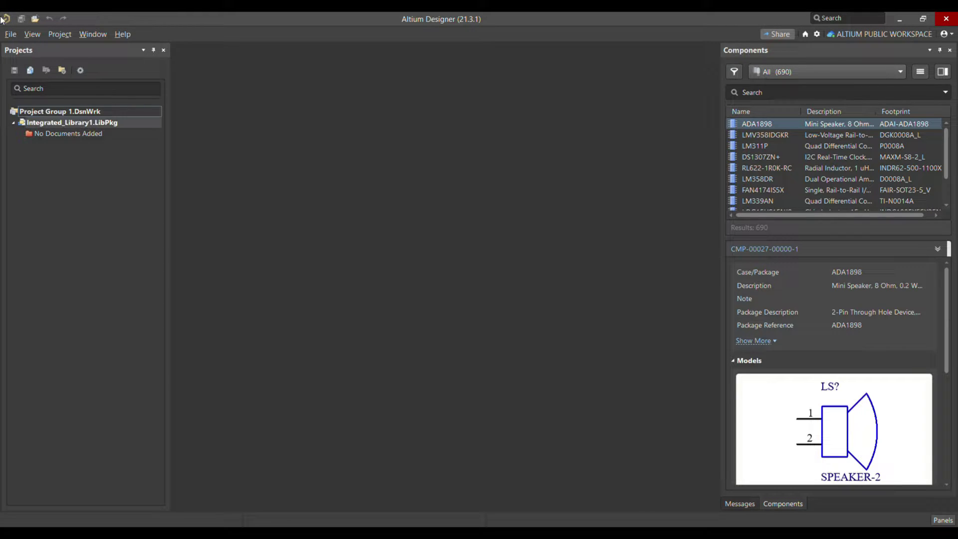
Step: Add a blank Schlib1.SchLib schematic library and show it in the project tree
left_click(10, 34)
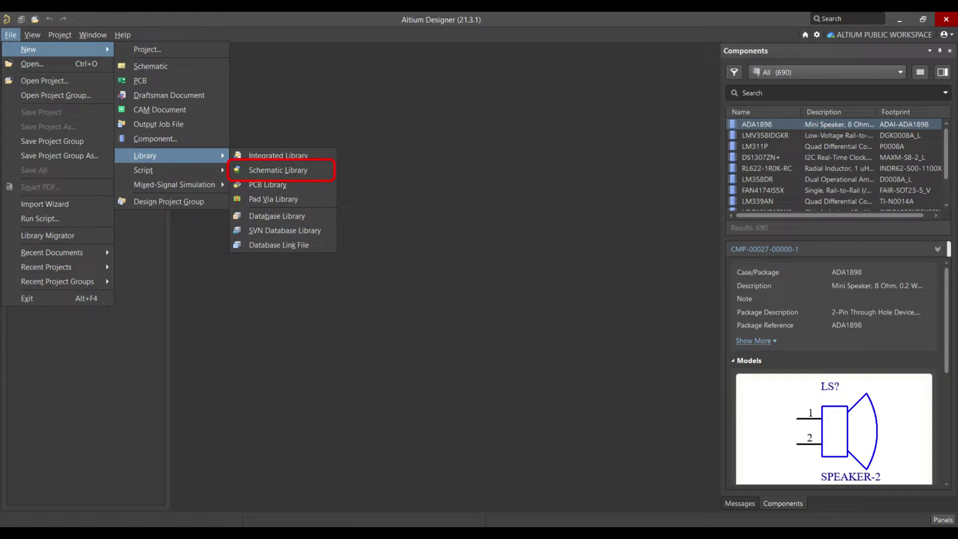
left_click(278, 170)
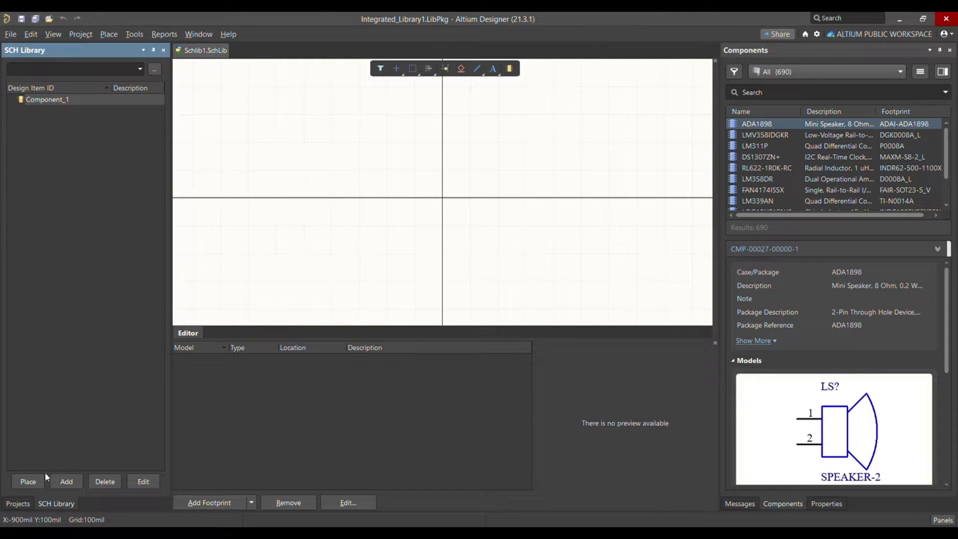
left_click(18, 504)
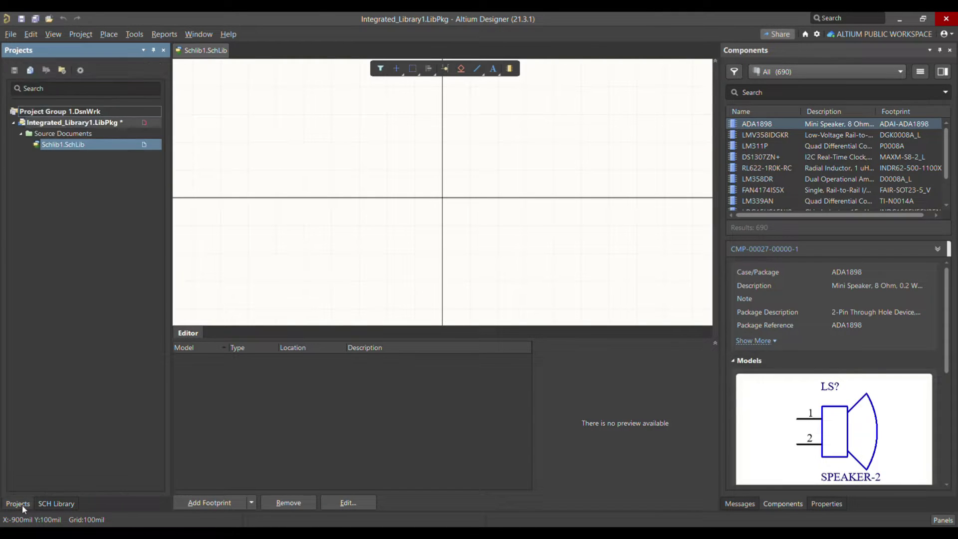
Step: Save all, naming the library Sch_SMD.SchLib and the project group Integrated_SMD_01.DsnWrk
key("alt")
key("alt")
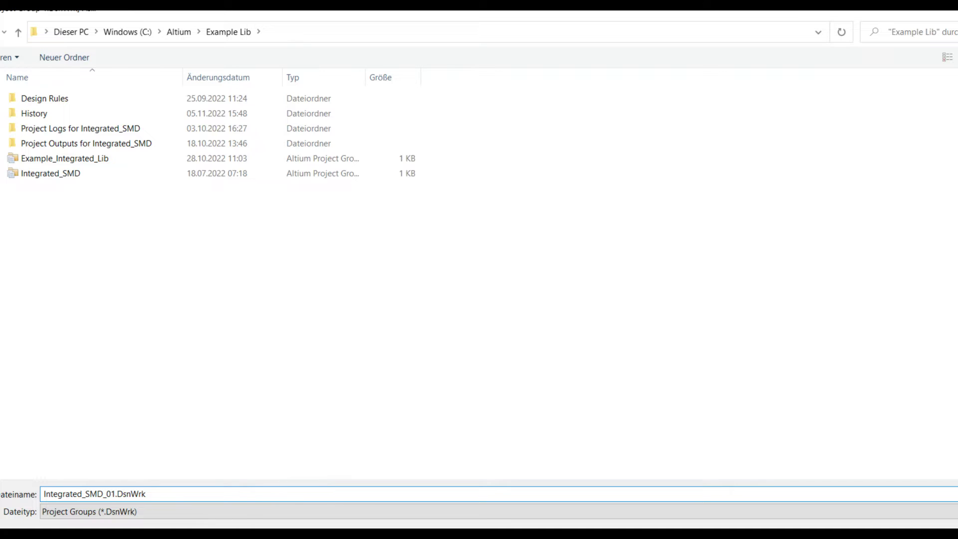
key("Return")
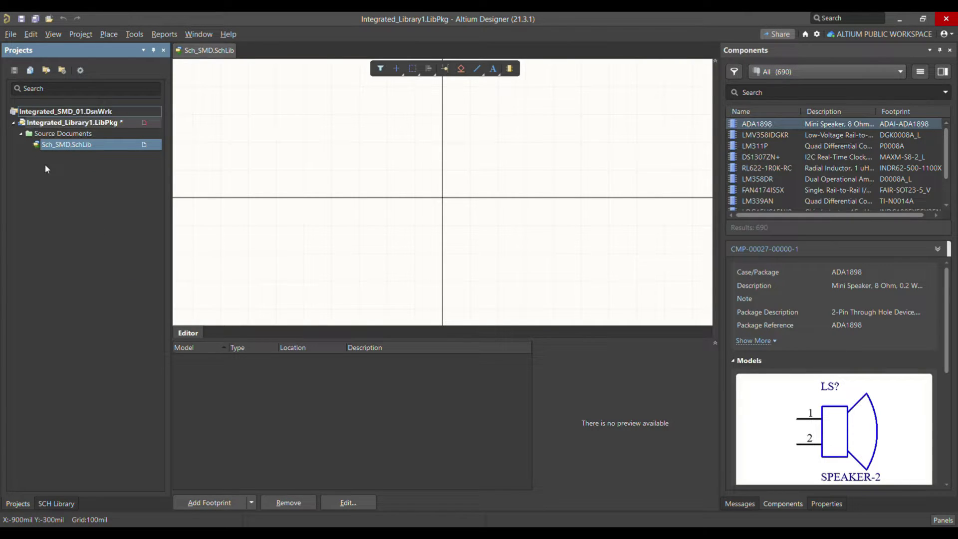
right_click(73, 125)
mouse_move(134, 147)
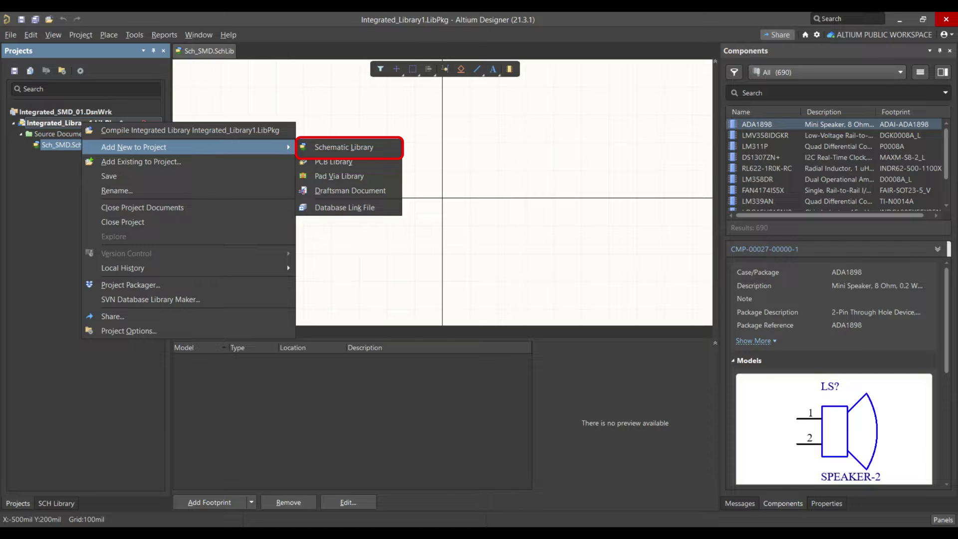
key("Escape")
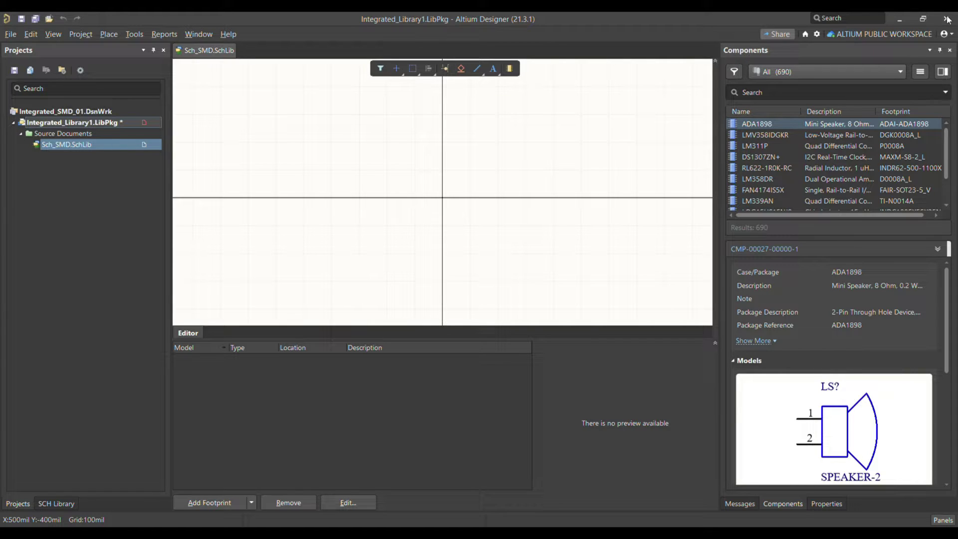
Step: Add a new PcbLib1.PcbLib footprint library to Integrated_Library1.LibPkg from its context menu
left_click(12, 36)
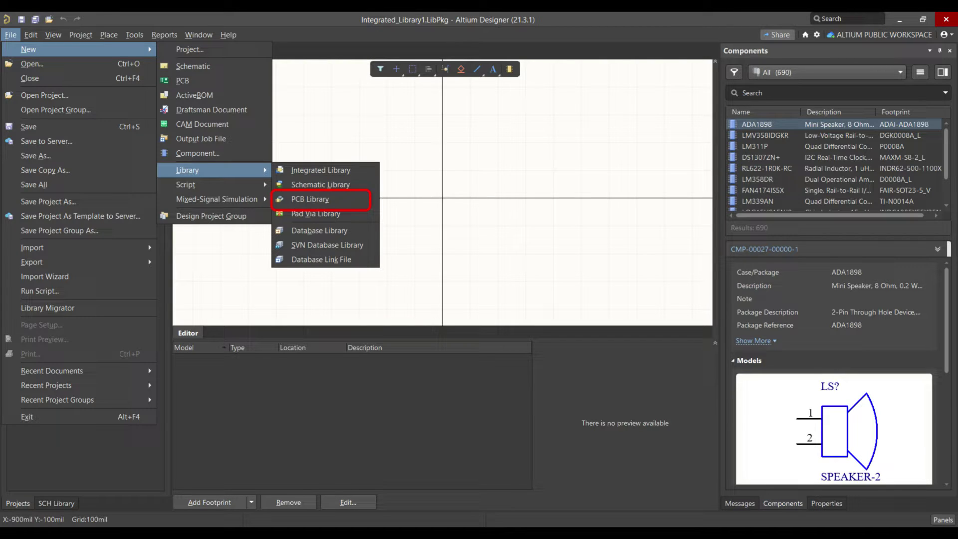
left_click(424, 186)
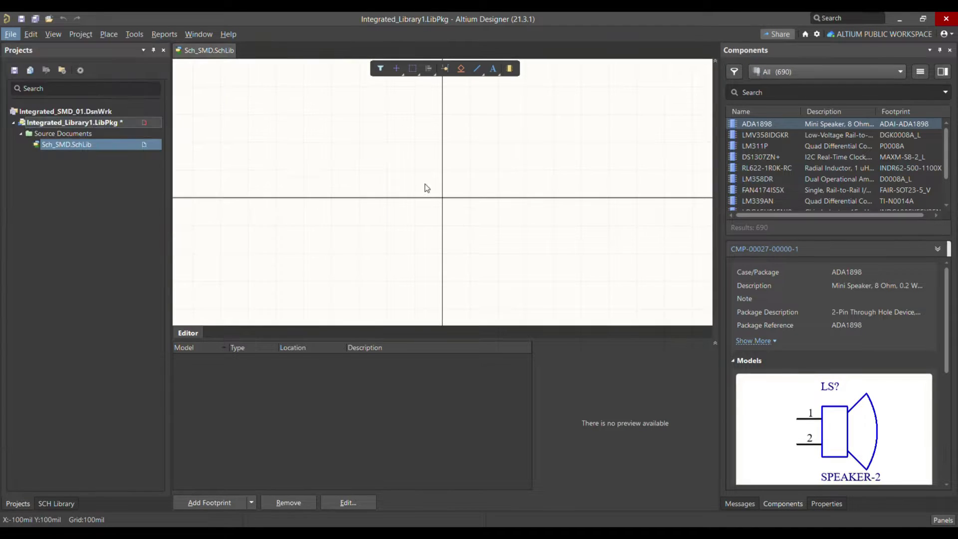
left_click(66, 125)
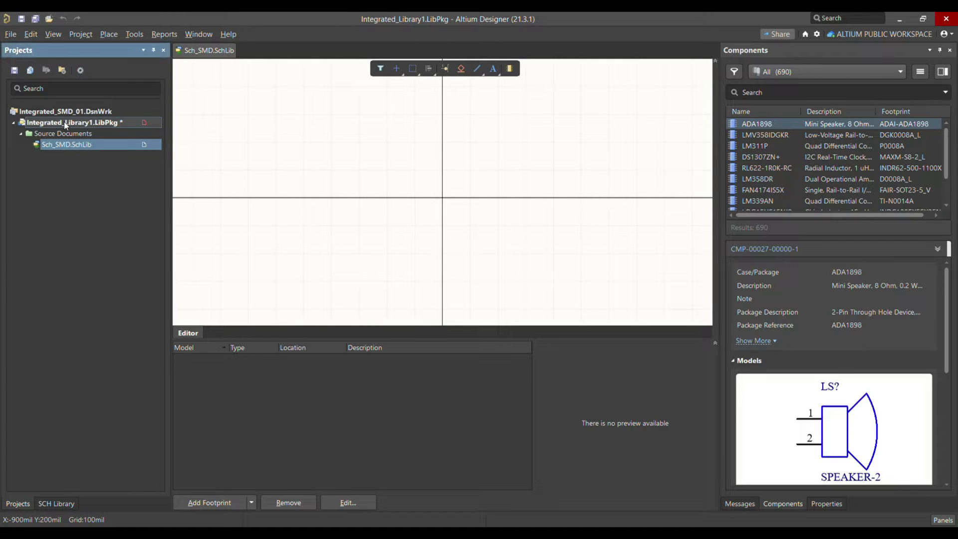
right_click(67, 125)
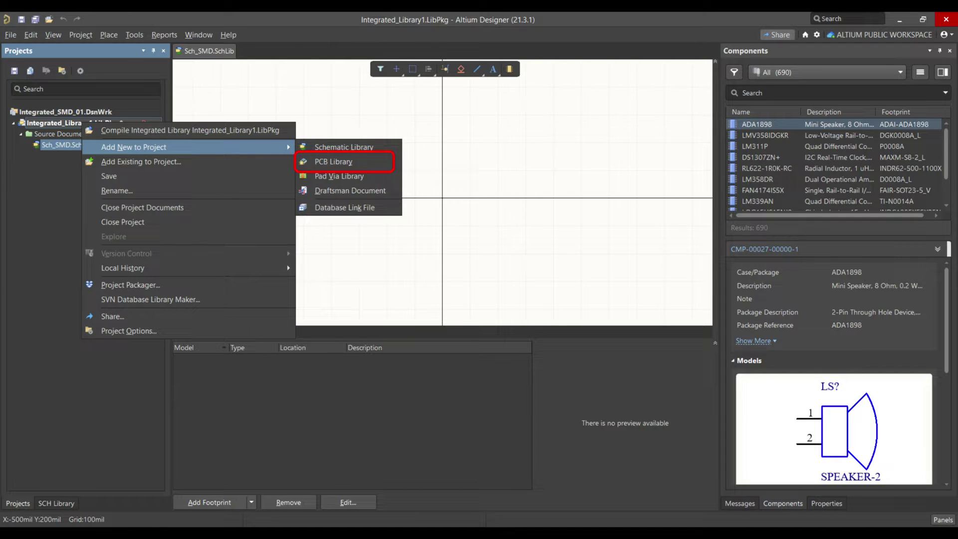
left_click(334, 162)
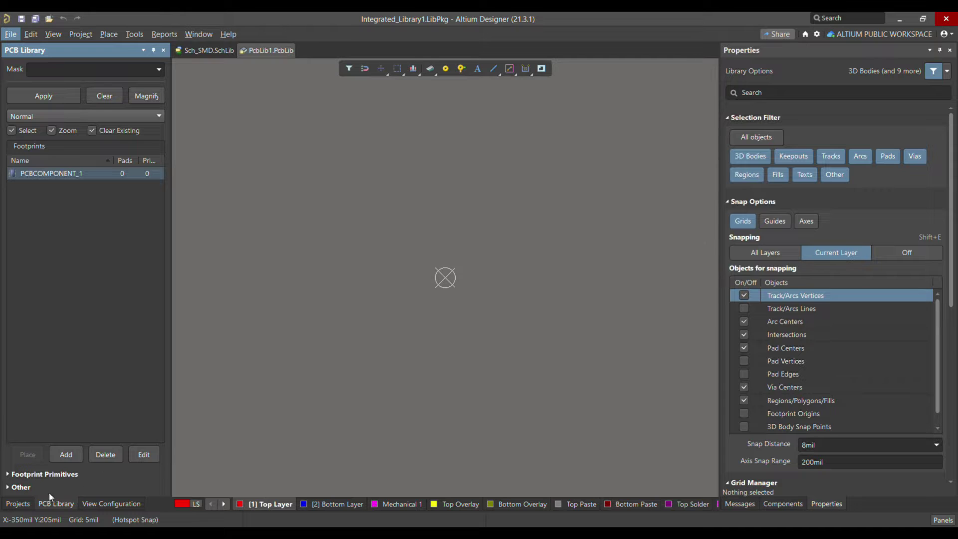
Step: Save the footprint library as Pcb_SMD.PcbLib and return to the Sch_SMD.SchLib editor
left_click(18, 504)
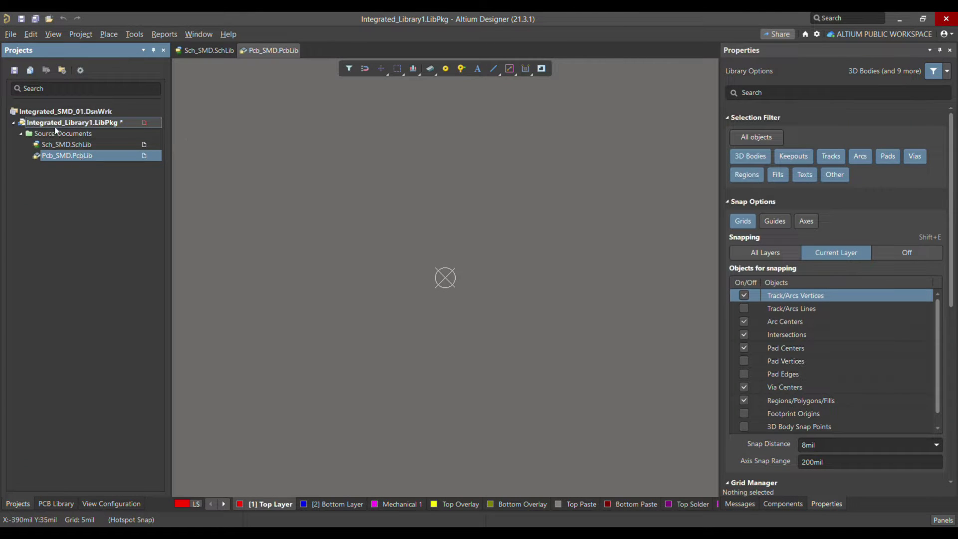
left_click(195, 53)
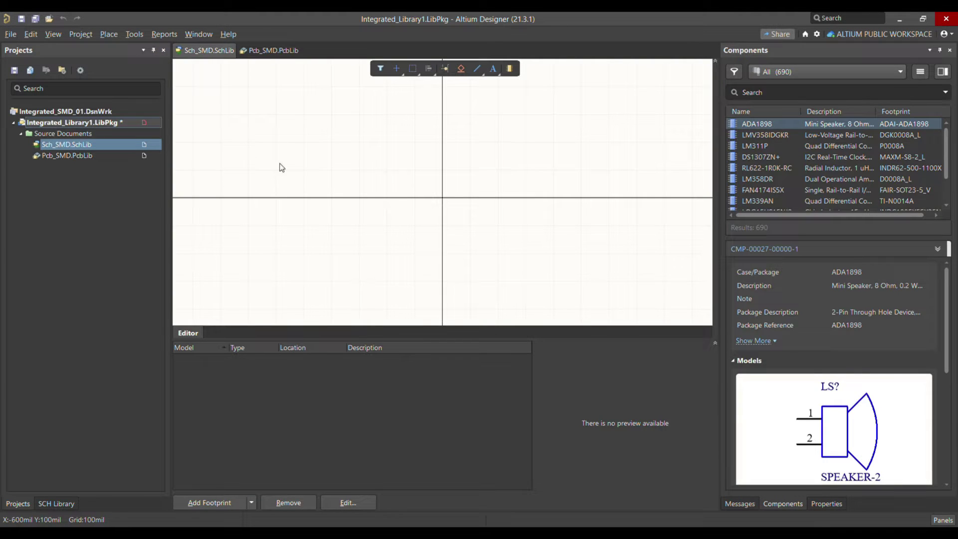
Step: Switch to the empty Pcb_SMD.PcbLib footprint editor
left_click(267, 51)
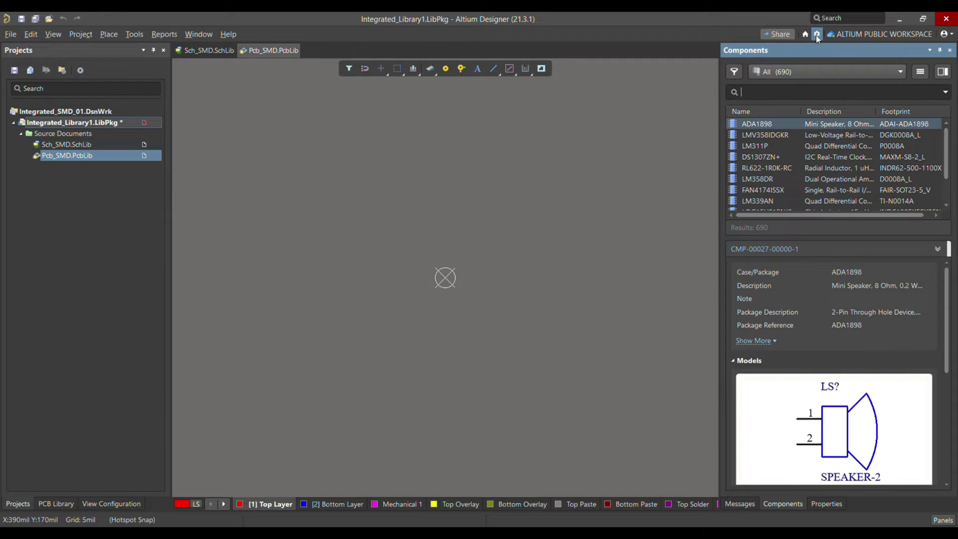
Step: Enable the UI.ProjectOptions.SearchPaths advanced preference and close Preferences
left_click(817, 34)
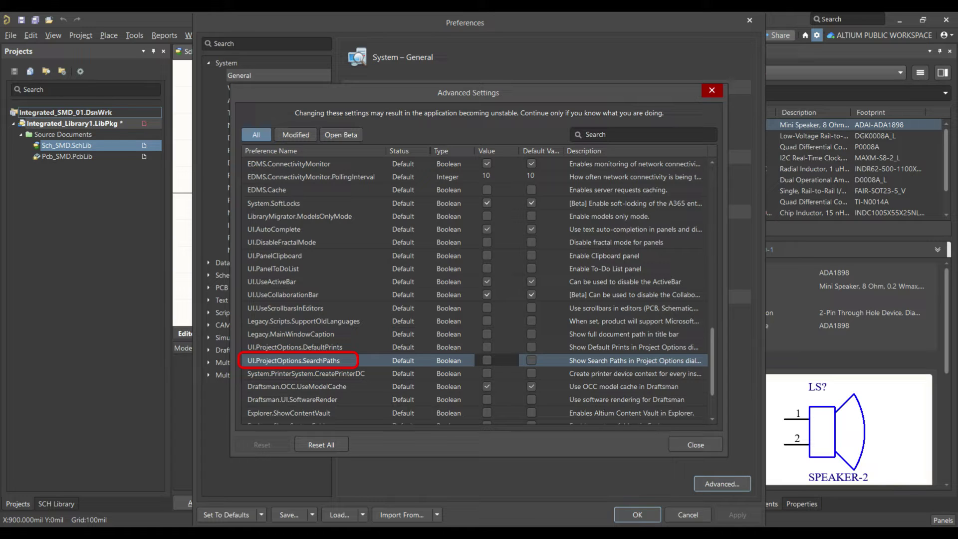
key("space")
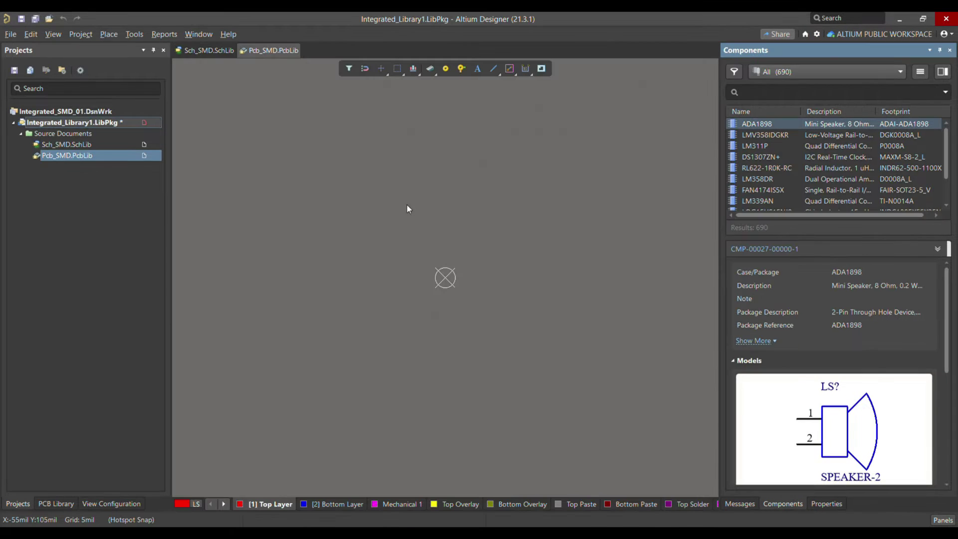
Step: Check RES_4K7_0805's 0805(R) footprint link, then bring up Available File-based Libraries
left_click(947, 19)
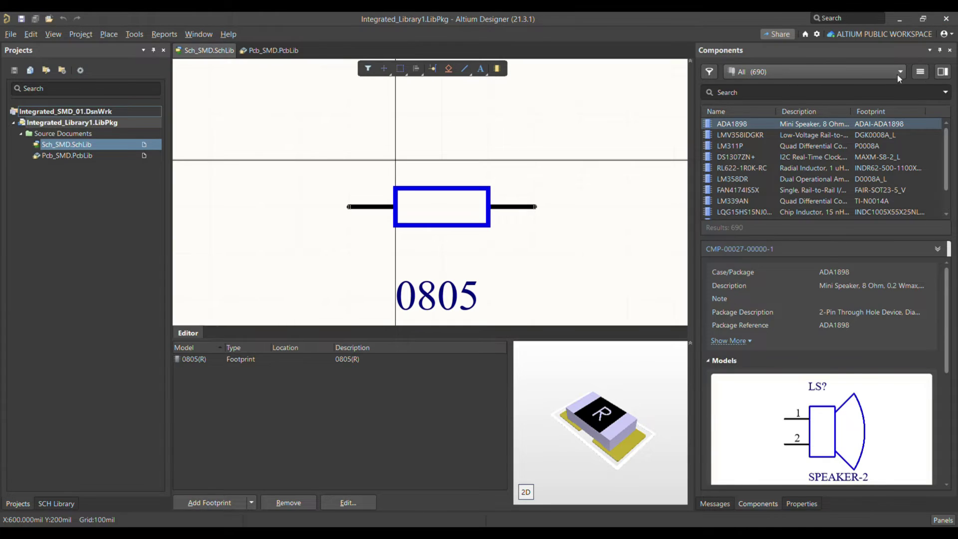
left_click(920, 71)
left_click(878, 86)
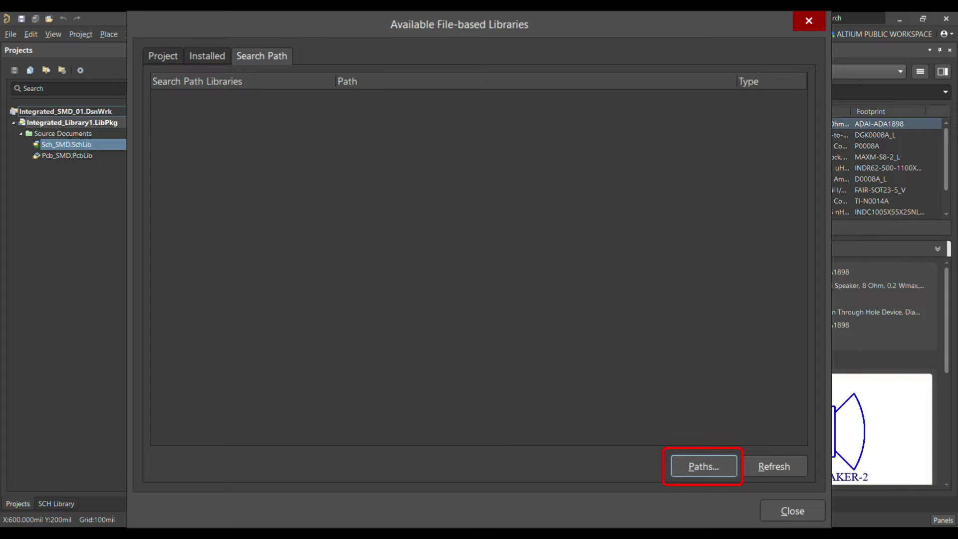
Step: Add the Integrated Lib folder to the search path so Pcb_SMD.PcbLib is listed
key("alt+p")
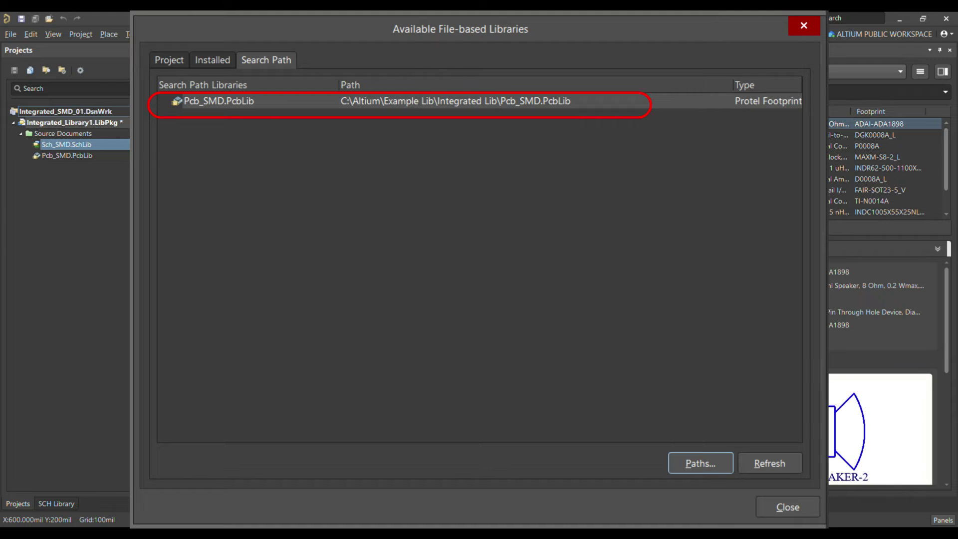
key("Escape")
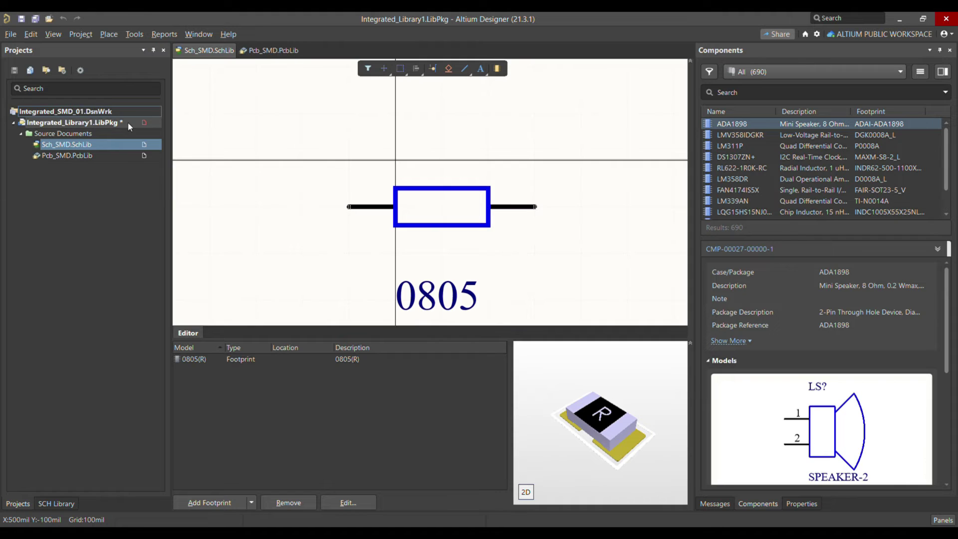
Step: Remove Pcb_SMD.PcbLib from the project, leaving only Sch_SMD.SchLib under Source Documents
double_click(83, 156)
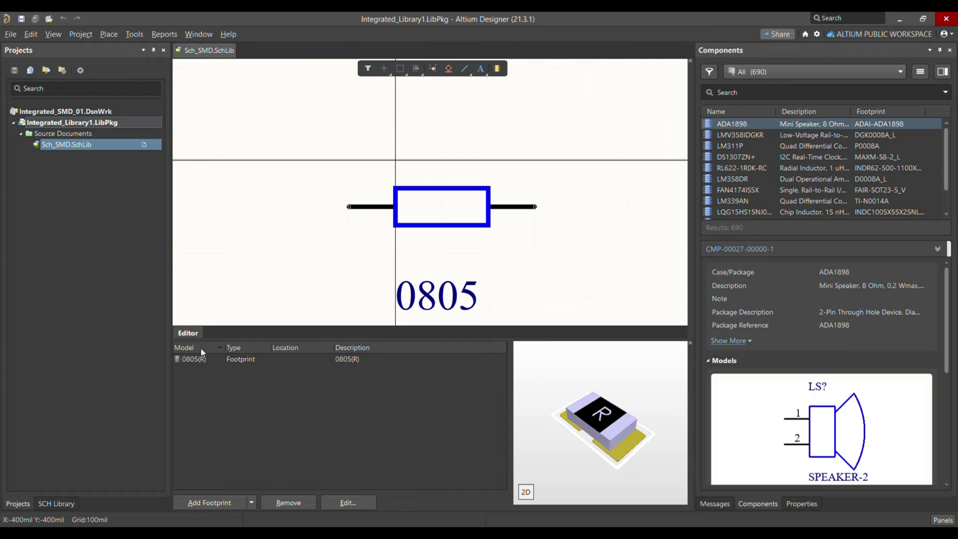
left_click(70, 502)
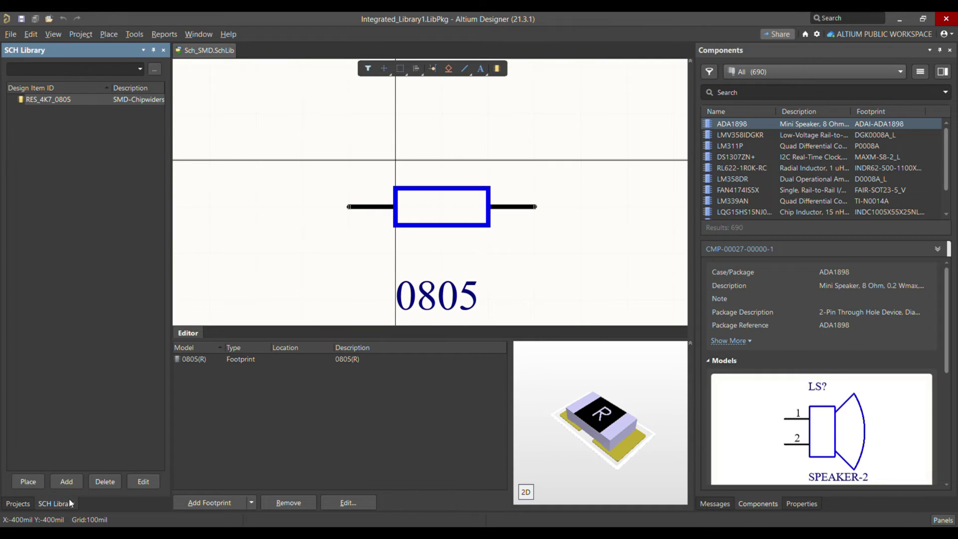
left_click(18, 503)
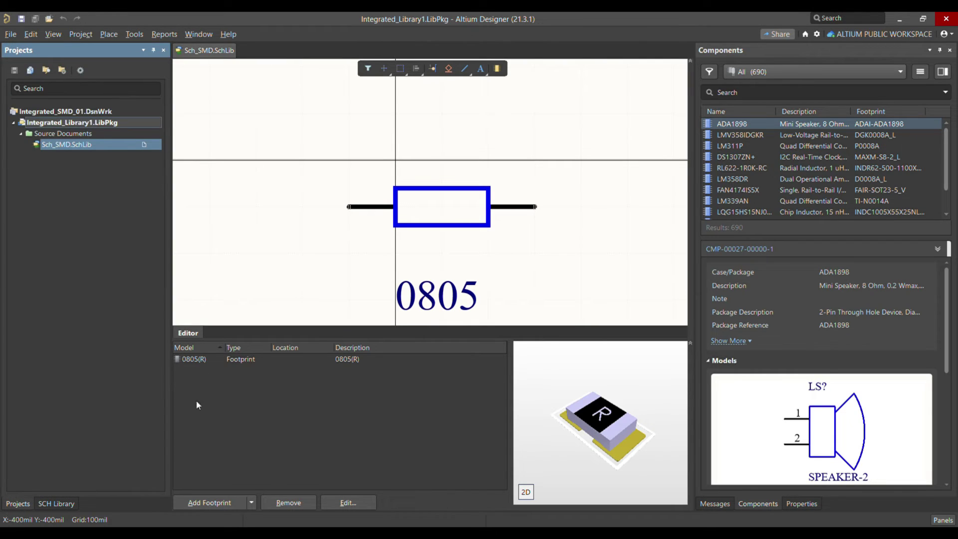
Step: Compile Integrated_Library1.LibPkg and widen the Messages panel to confirm no errors
left_click(79, 34)
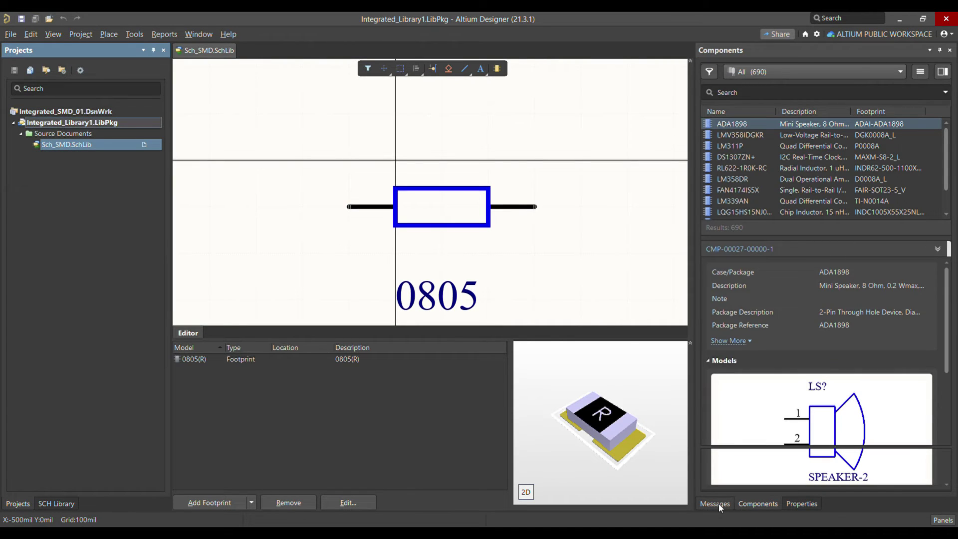
left_click(716, 503)
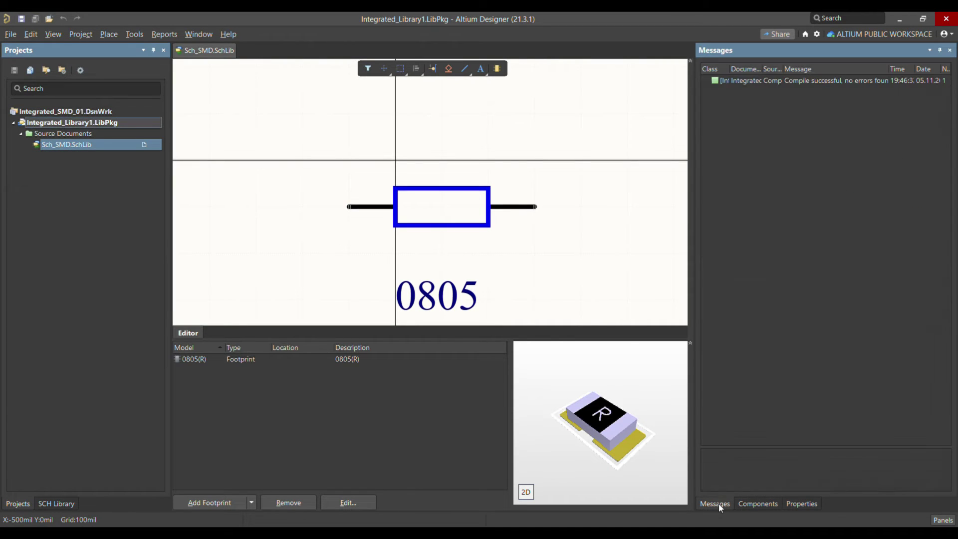
left_click_drag(698, 153, 528, 150)
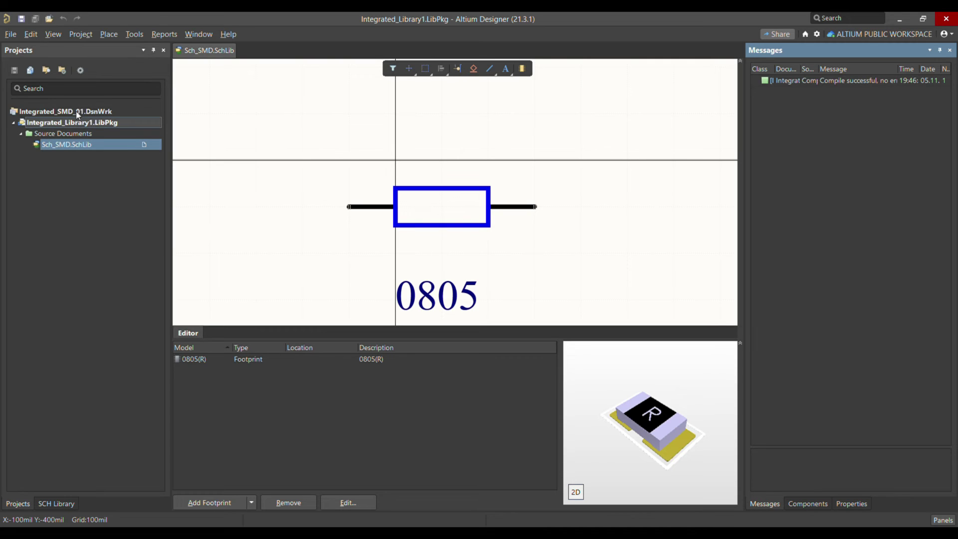
Step: Show the SCH Library panel listing RES_4K7_0805 in place of the project file tree
left_click(64, 504)
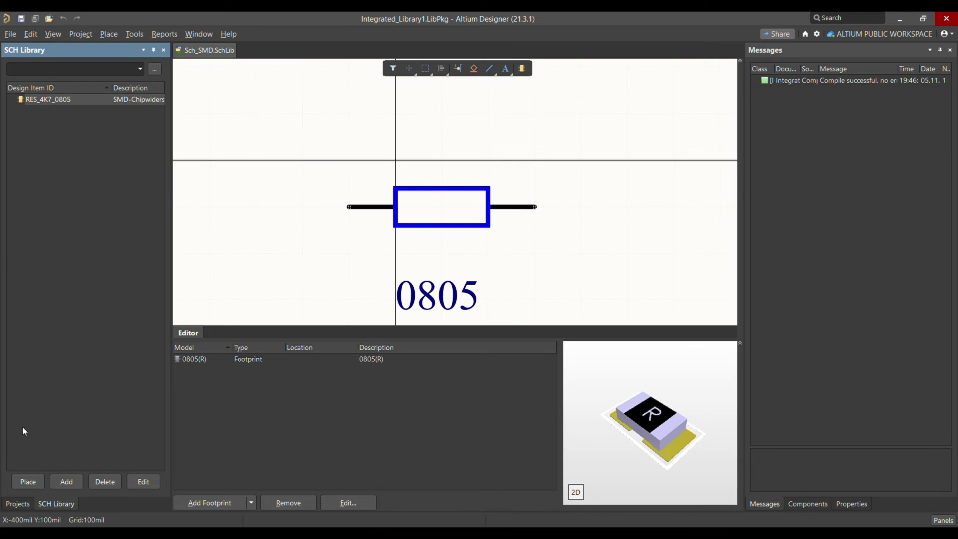
left_click(14, 504)
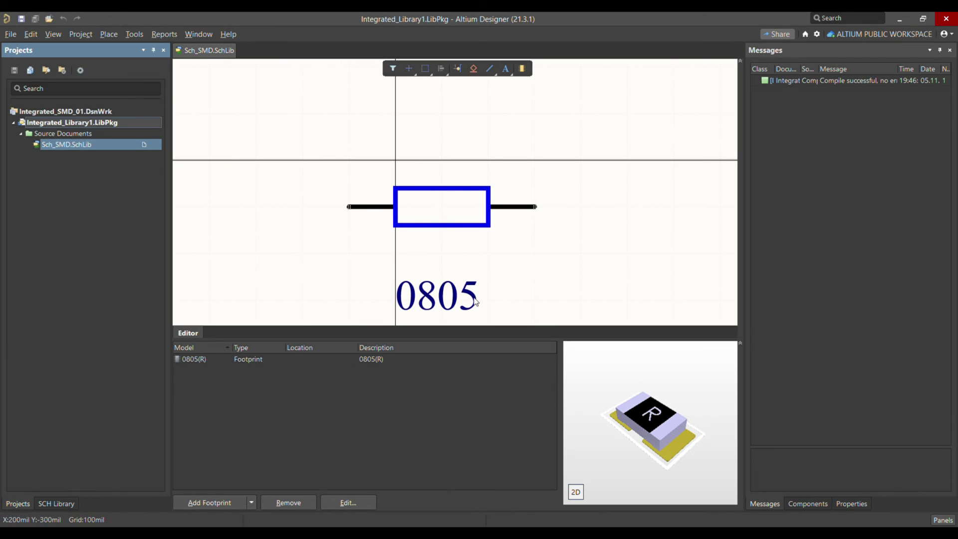
left_click(61, 504)
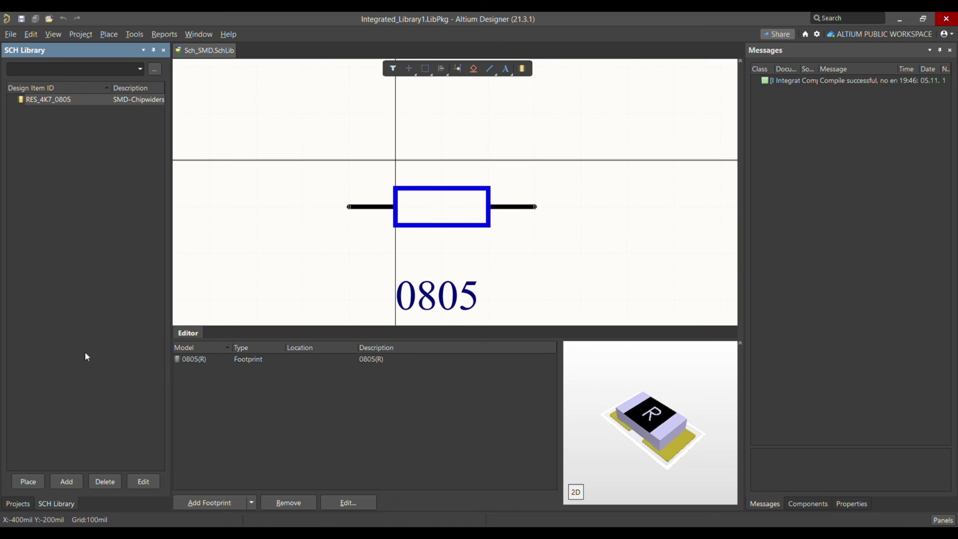
Step: Review RES_4K7_0805's properties: Value 4K7, Tolerance 1%, Power 0.125W, Package 0805
double_click(48, 99)
scroll(931, 331, "down", 3)
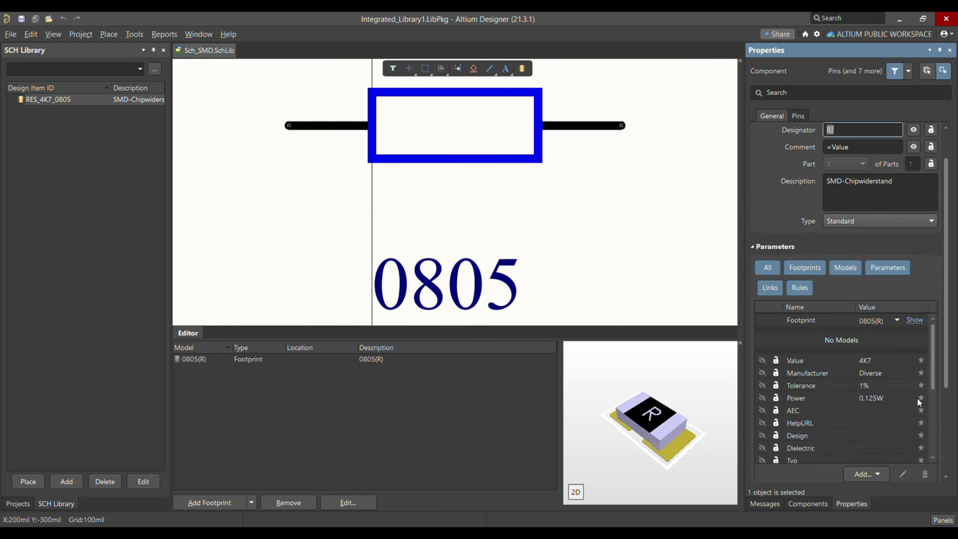
scroll(931, 331, "down", 5)
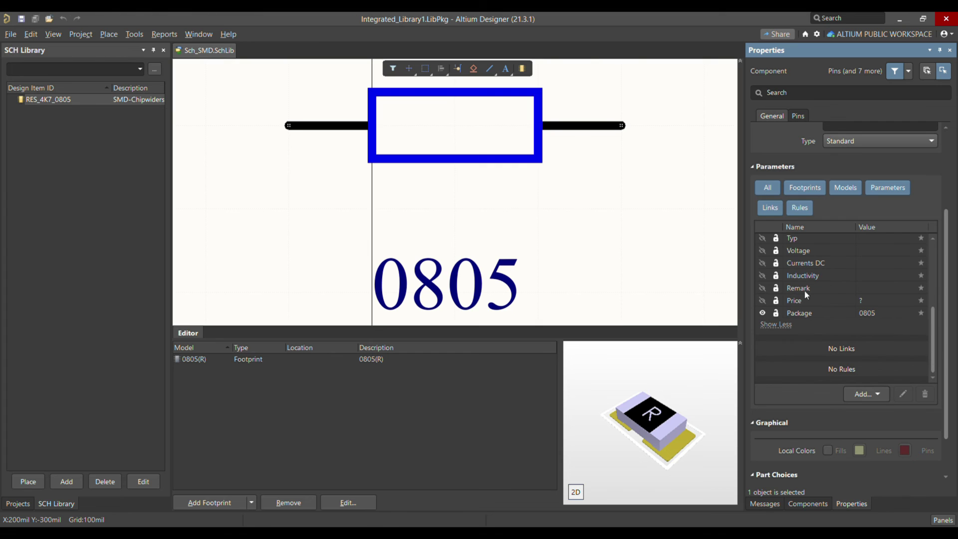
scroll(886, 330, "up", 3)
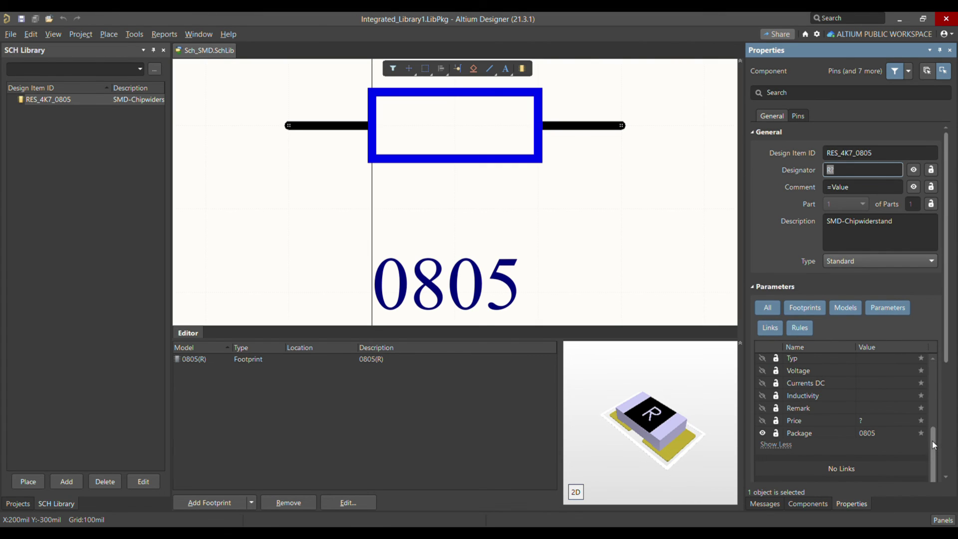
scroll(932, 441, "up", 5)
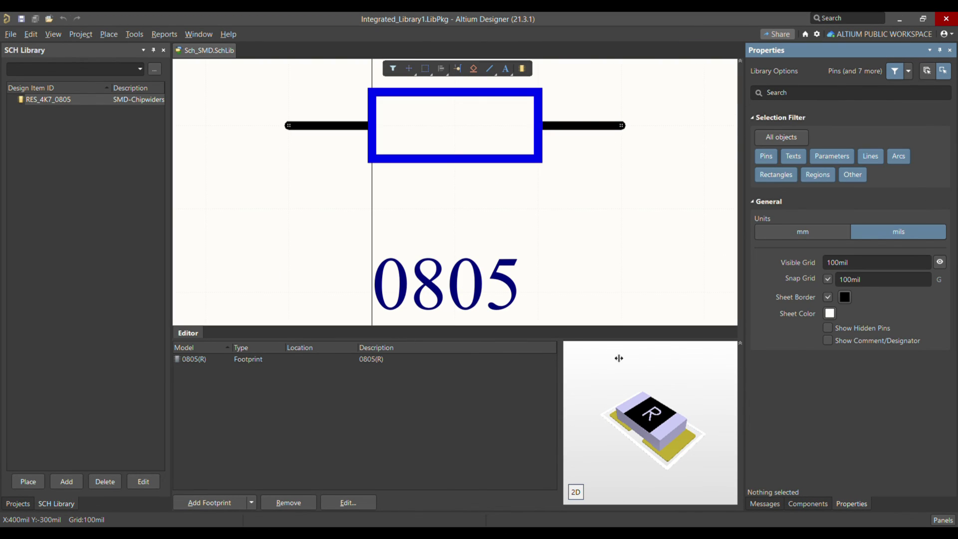
Step: Widen the Properties panel and turn on Show Comment/Designator, leaving hidden pins hidden
left_click_drag(743, 350, 679, 349)
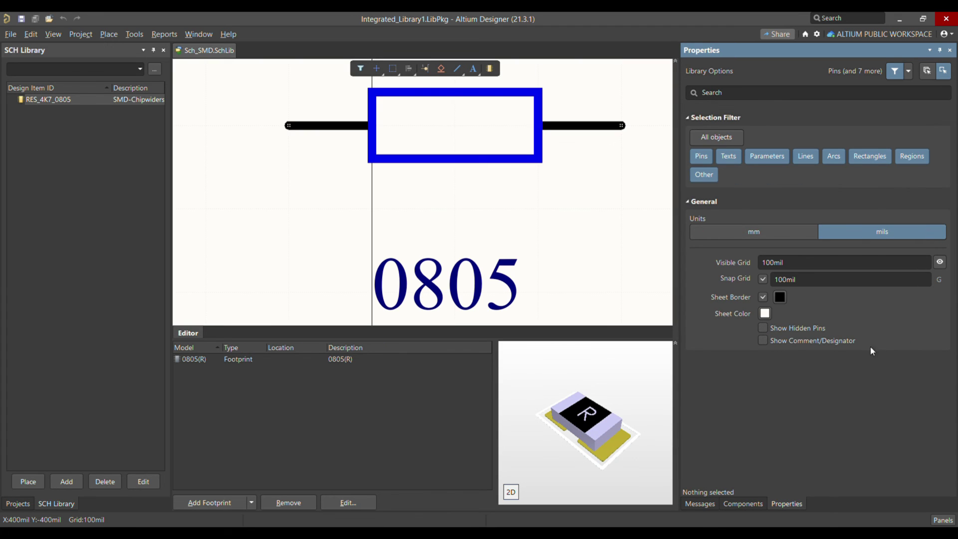
left_click(763, 340)
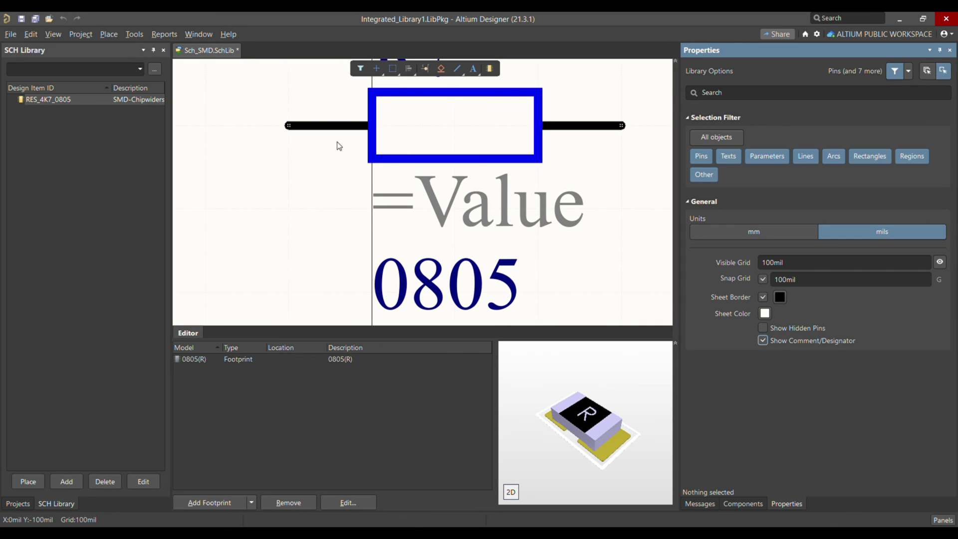
left_click(763, 328)
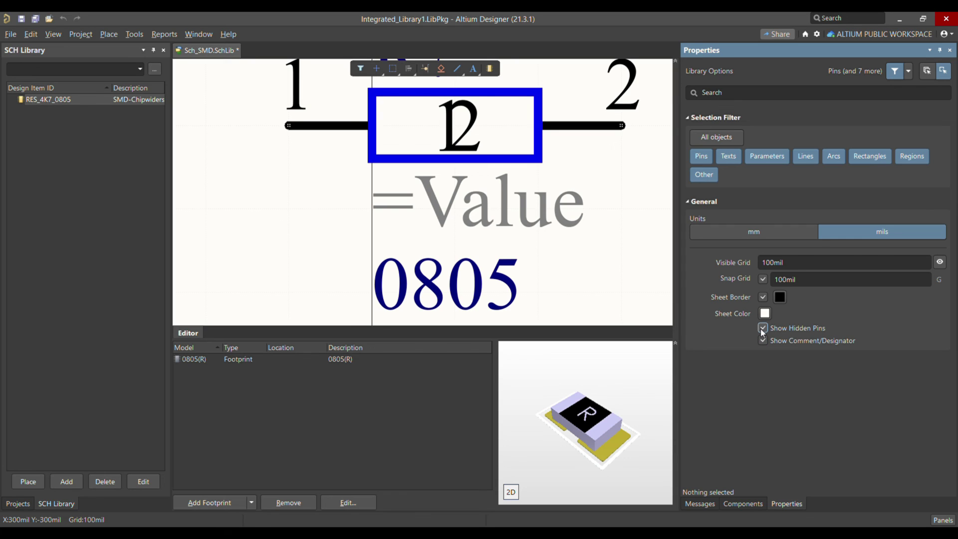
left_click(762, 328)
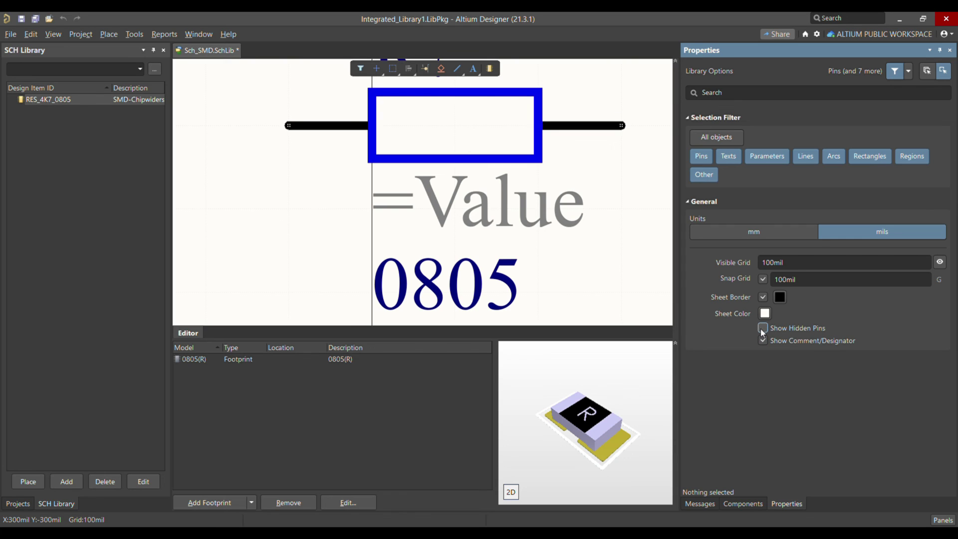